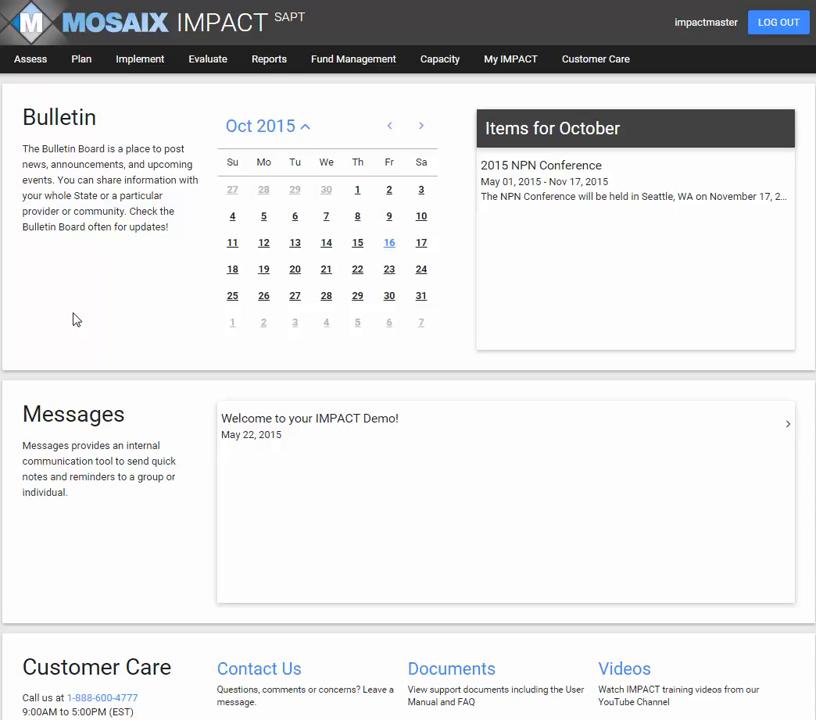
Open the recurring service "Social Media Awareness- Middle School- Spring 2015" for editing.
click(84, 62)
mouse_move(124, 66)
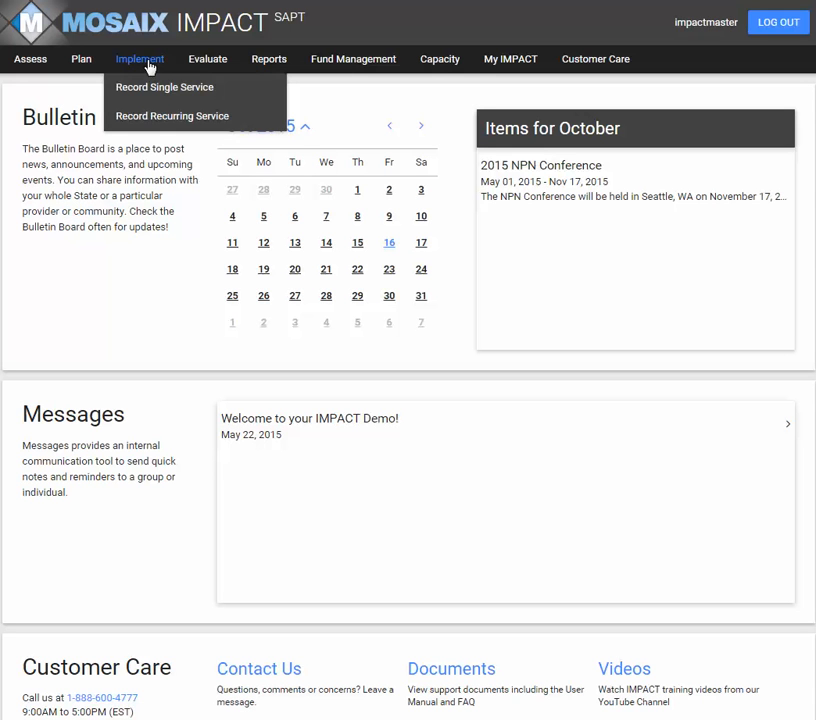
click(149, 120)
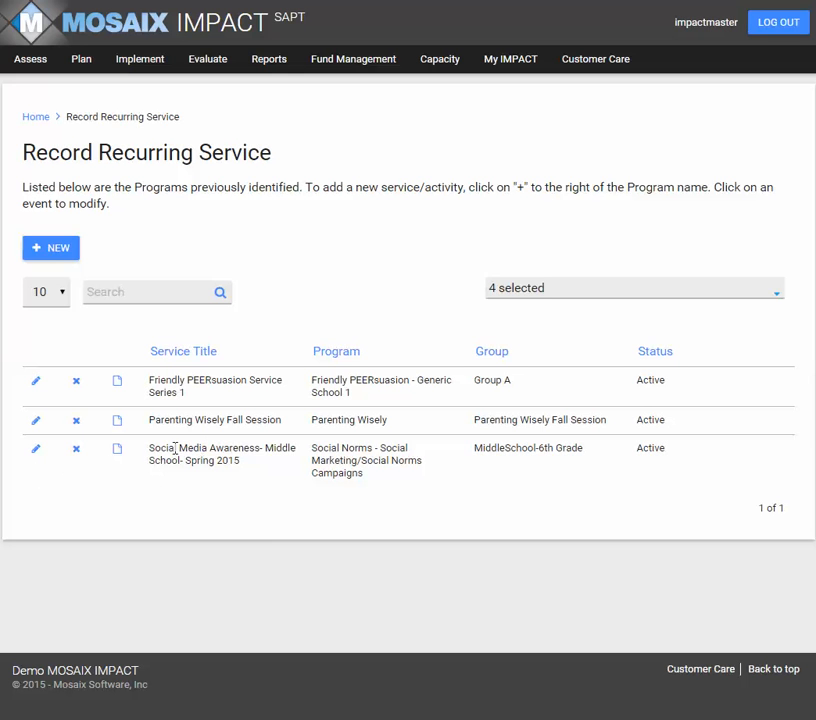
click(36, 450)
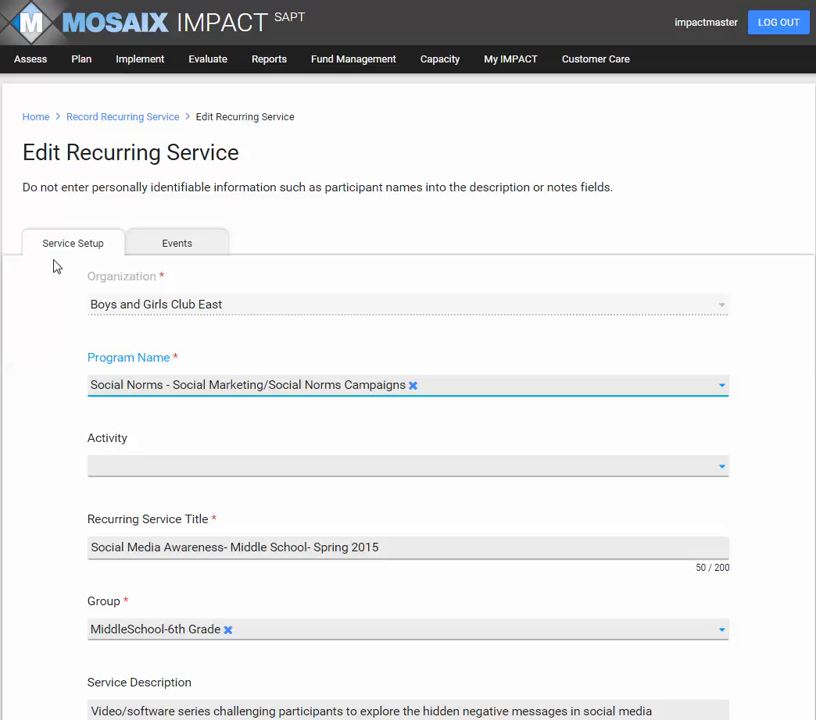
Look over the service's setup details and start a new event for this recurring service.
scroll(55, 300, down, 3)
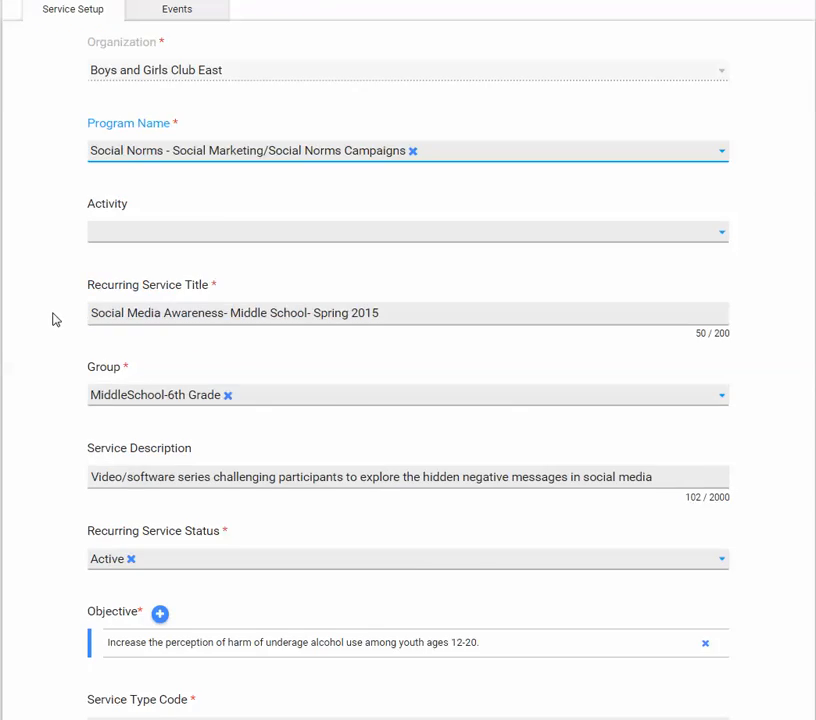
scroll(55, 319, down, 3)
scroll(49, 323, up, 6)
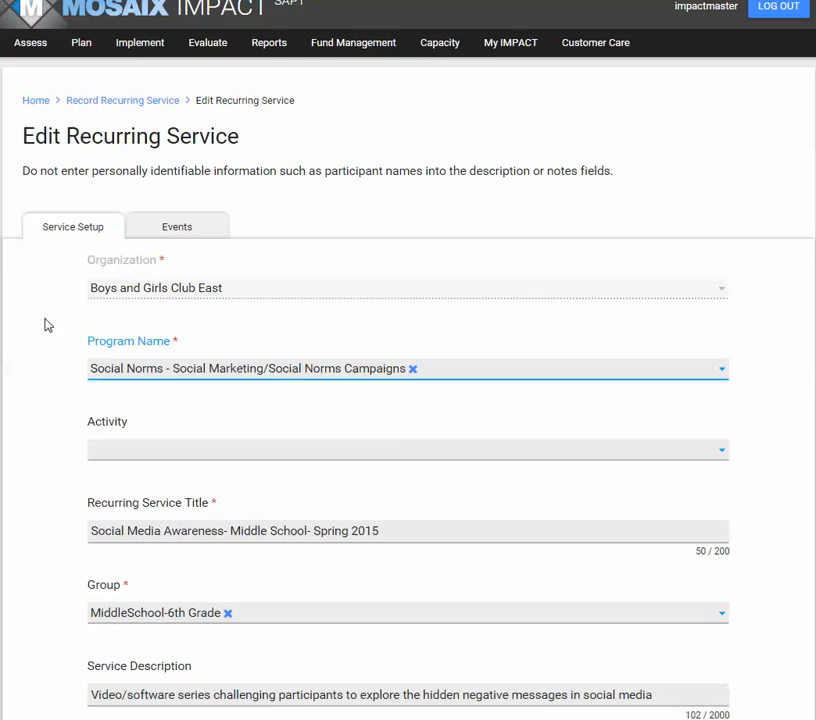
scroll(44, 325, up, 1)
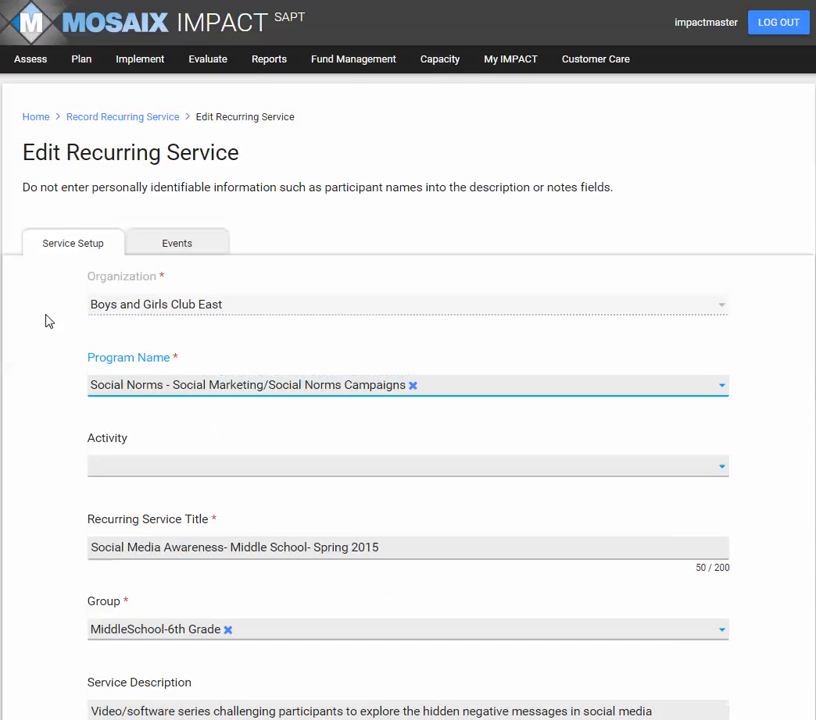
click(178, 250)
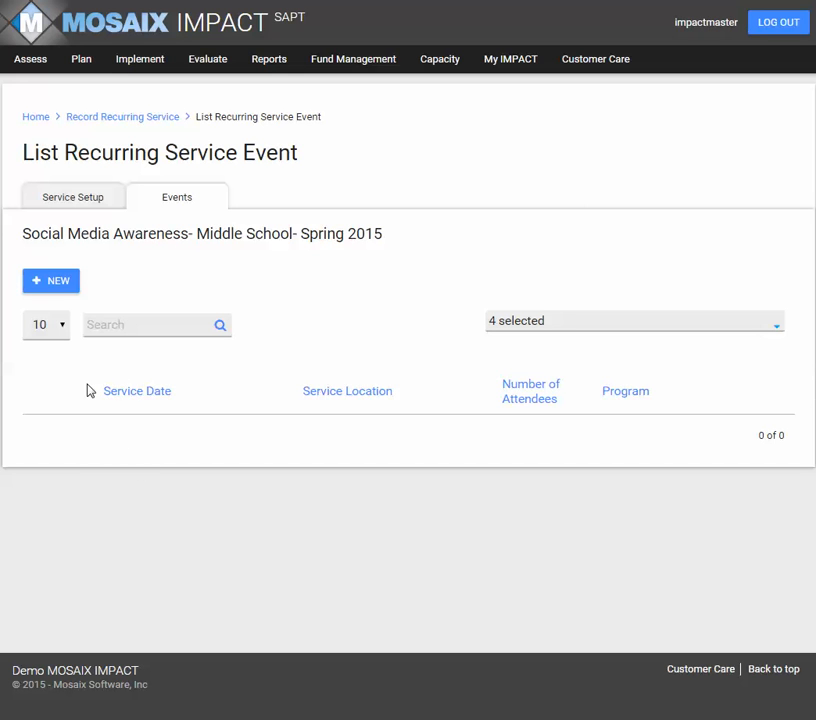
click(59, 285)
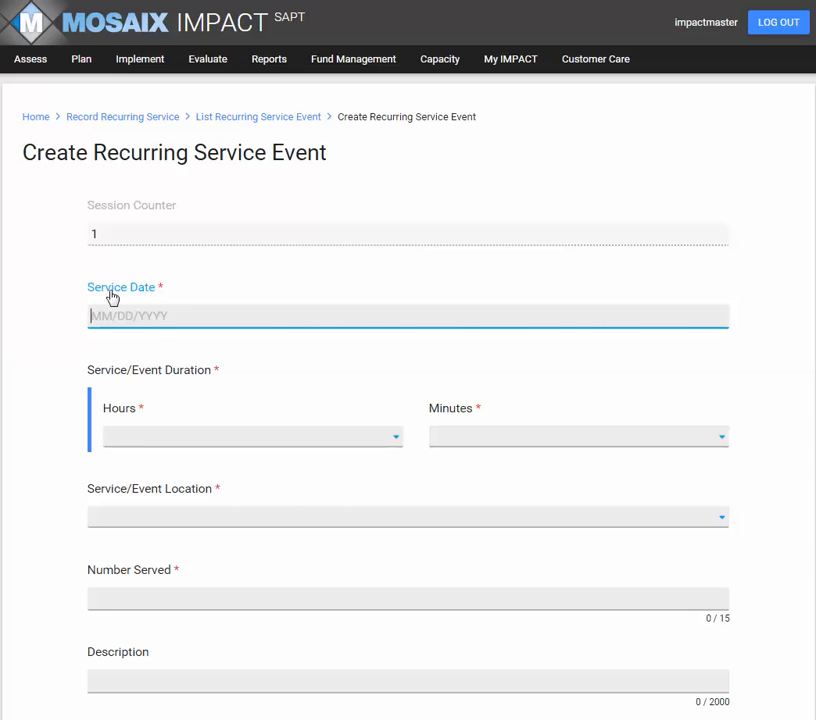
Set the event's service date to 10/01/2015 and its duration to 1 hour 15 minutes.
click(117, 319)
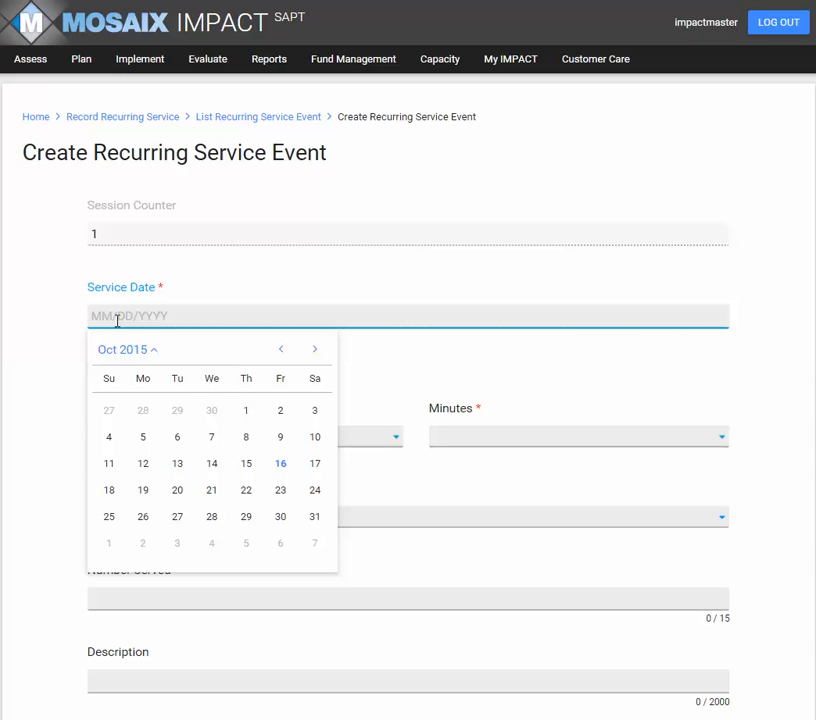
click(244, 412)
click(160, 442)
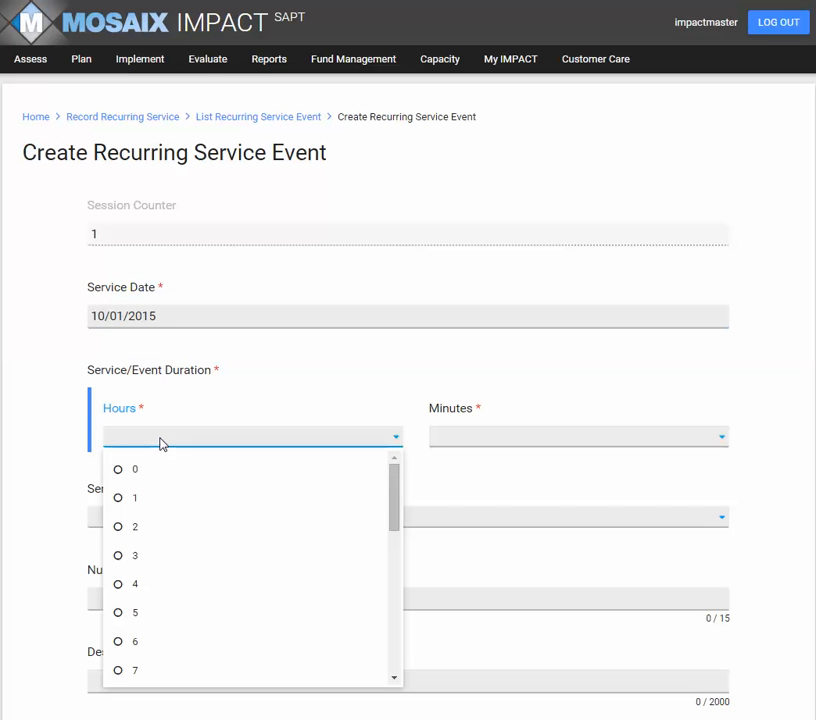
click(126, 499)
click(439, 441)
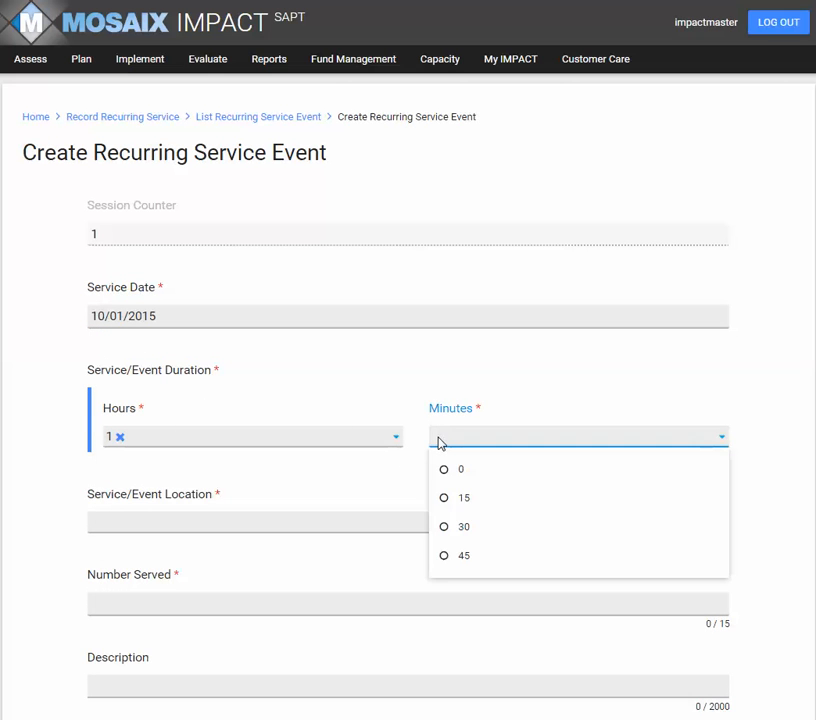
click(450, 499)
Set the event location to Church/Faith Center and the number served to 15, leaving the description empty.
click(215, 524)
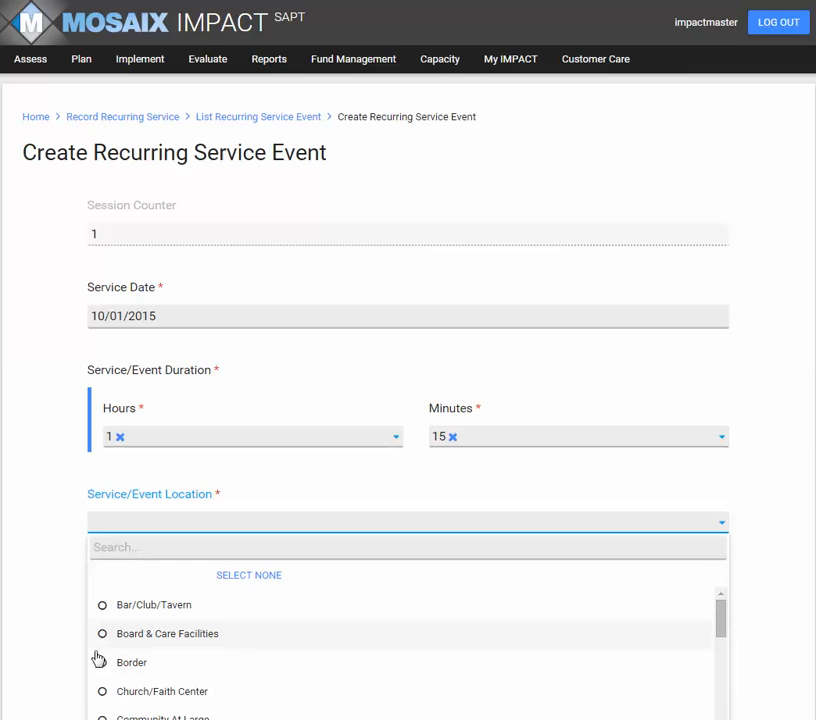
click(105, 699)
scroll(55, 488, down, 3)
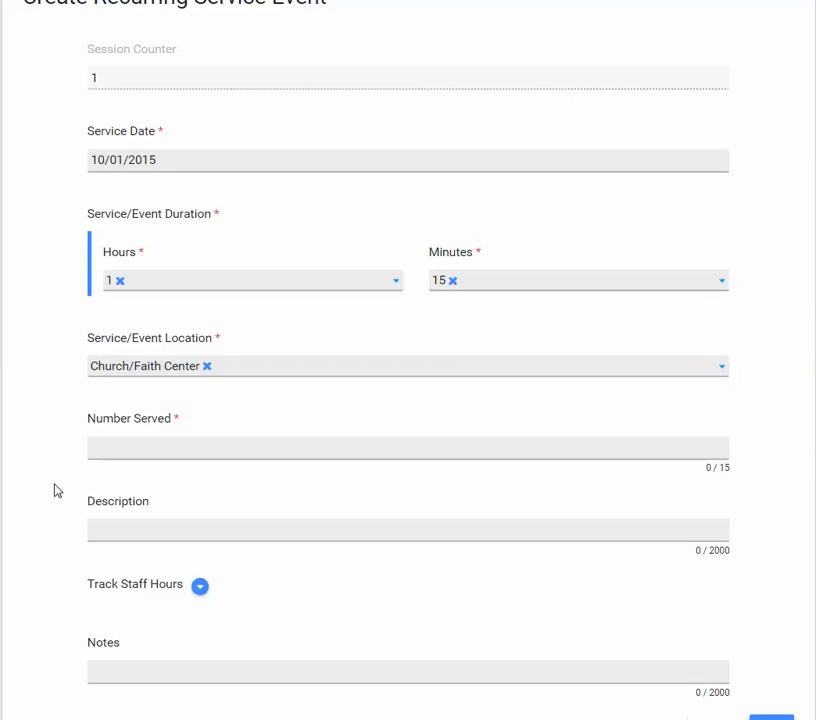
click(117, 316)
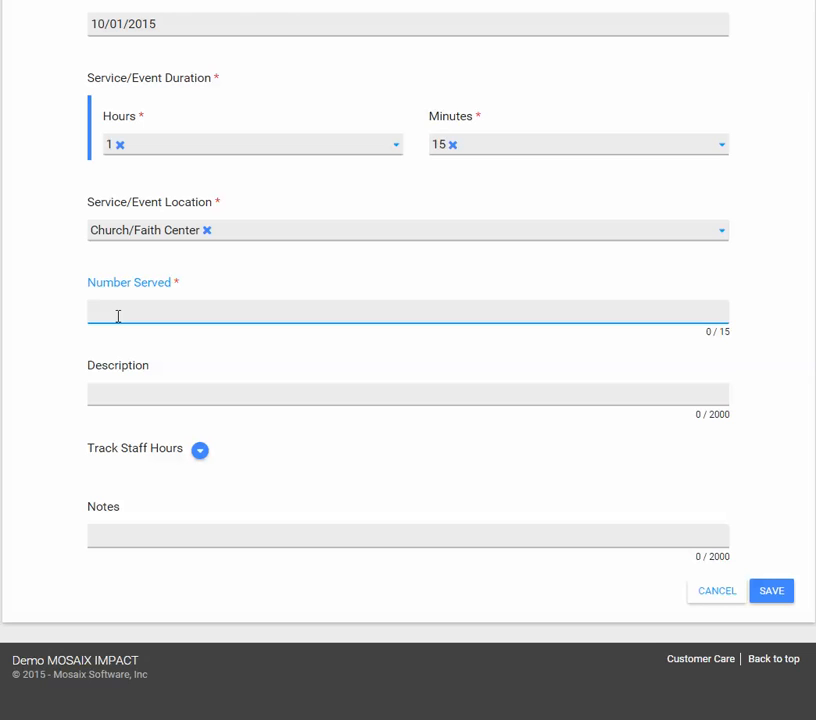
text(15)
click(119, 393)
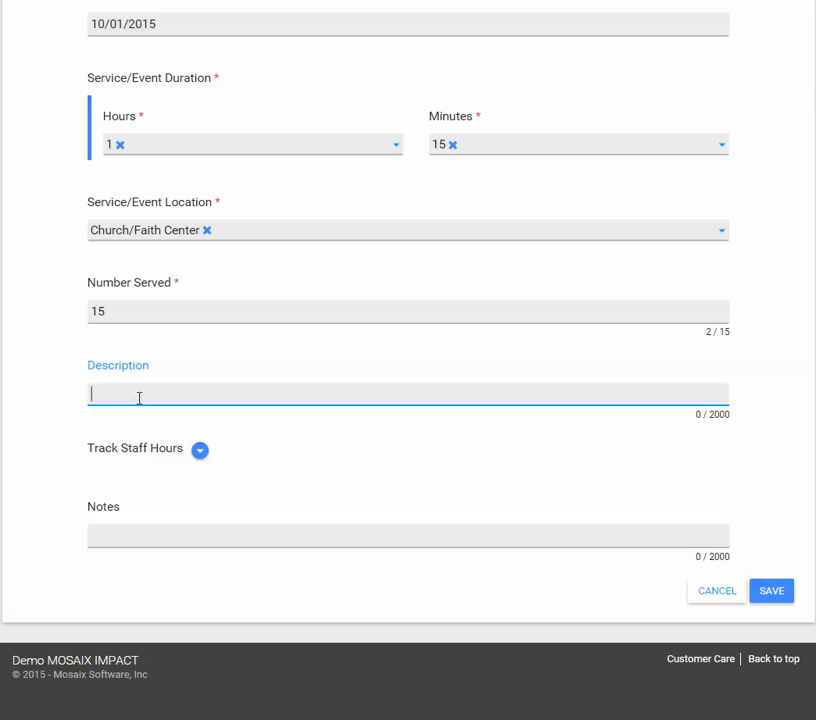
Expand staff hours tracking and add the second and fifth listed staff members to the event.
click(200, 452)
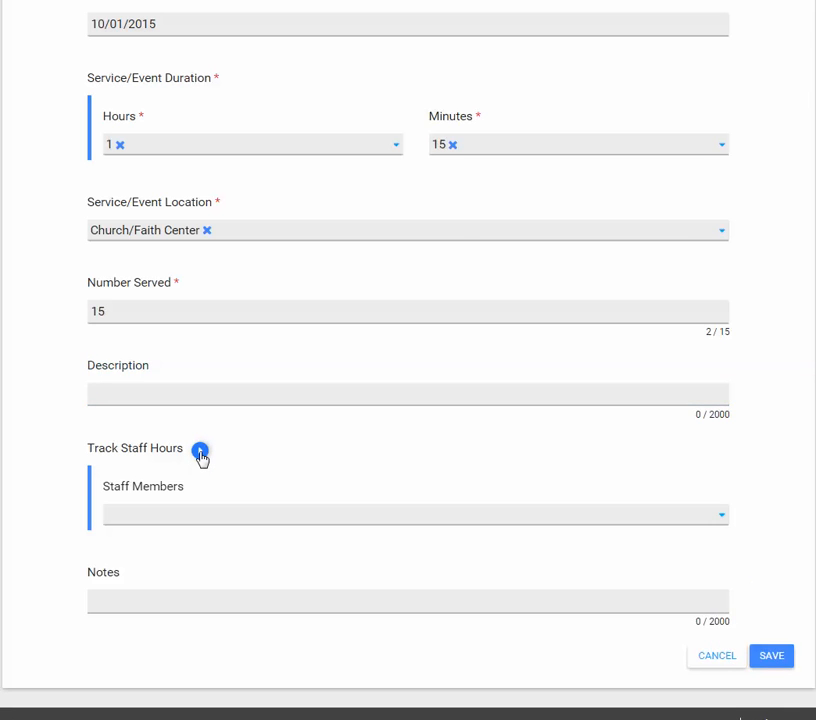
scroll(277, 450, down, 2)
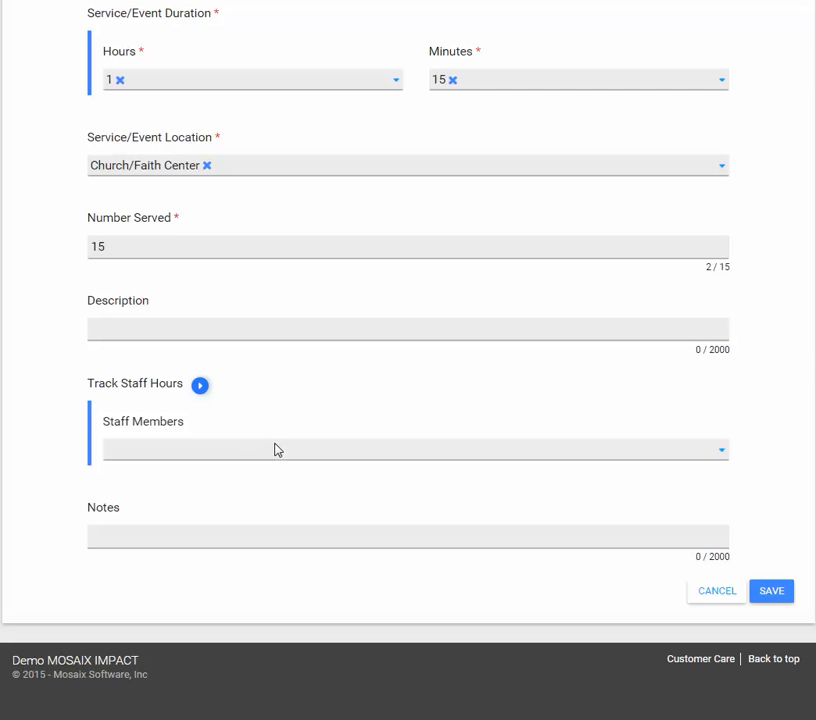
click(230, 452)
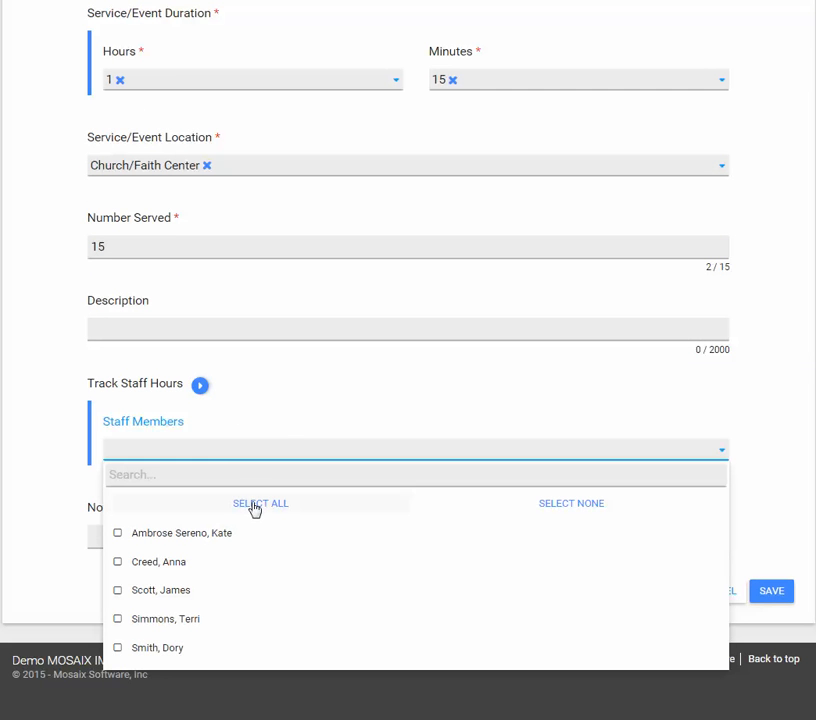
click(119, 563)
click(117, 649)
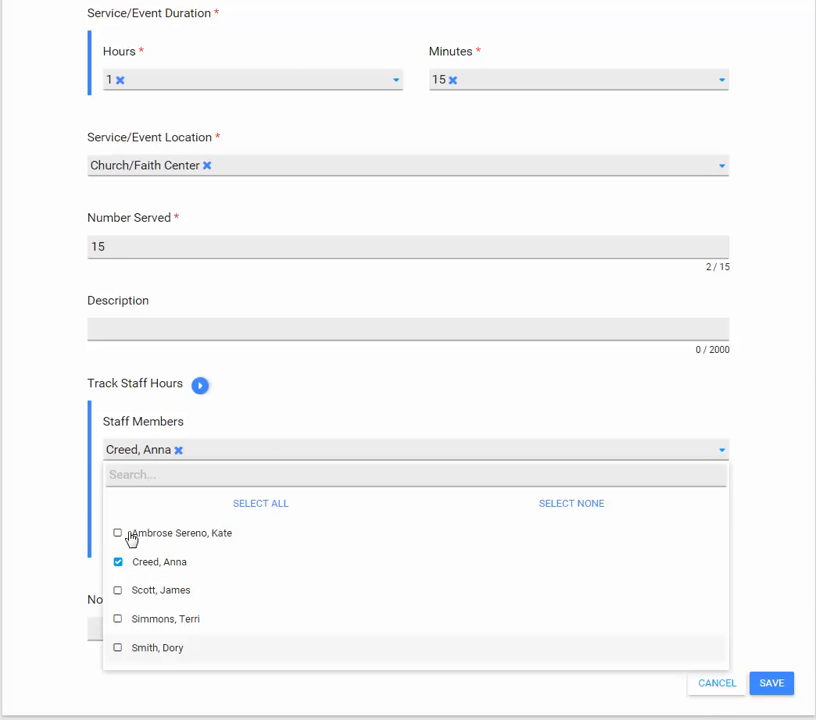
click(287, 412)
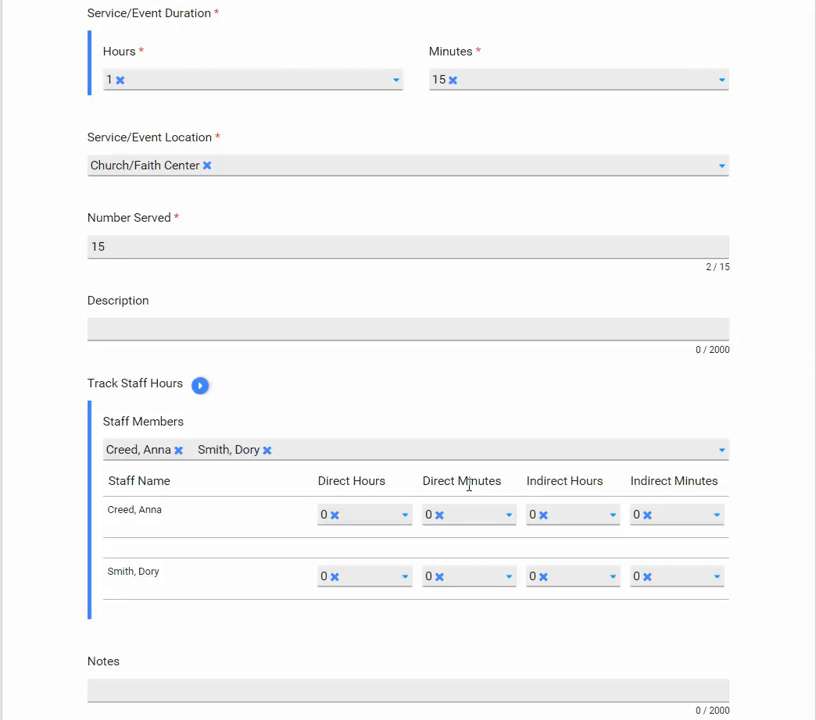
Record 1 direct hour, 15 direct minutes and 3 indirect hours for the first selected staff member.
click(405, 518)
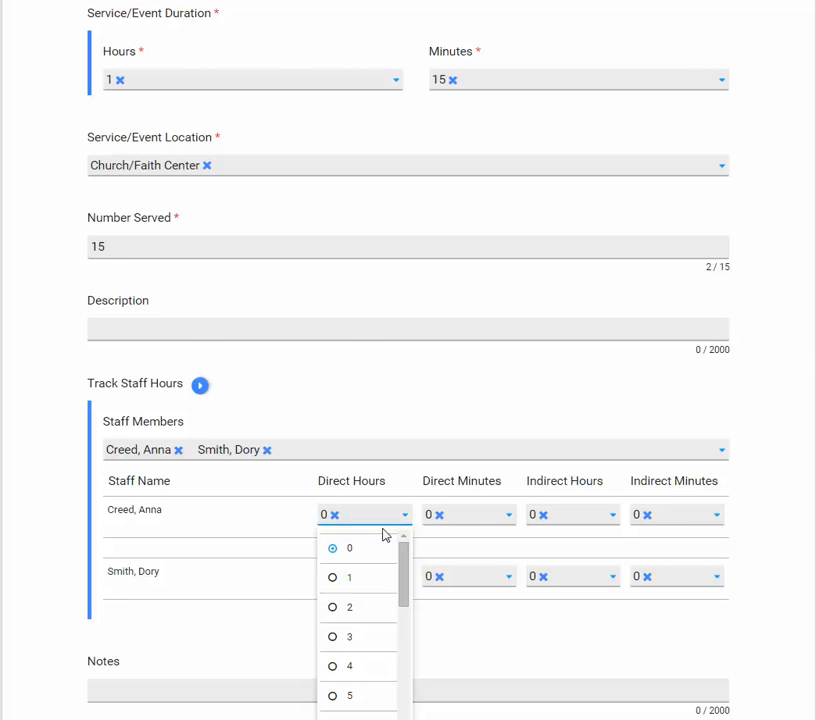
click(341, 579)
click(509, 520)
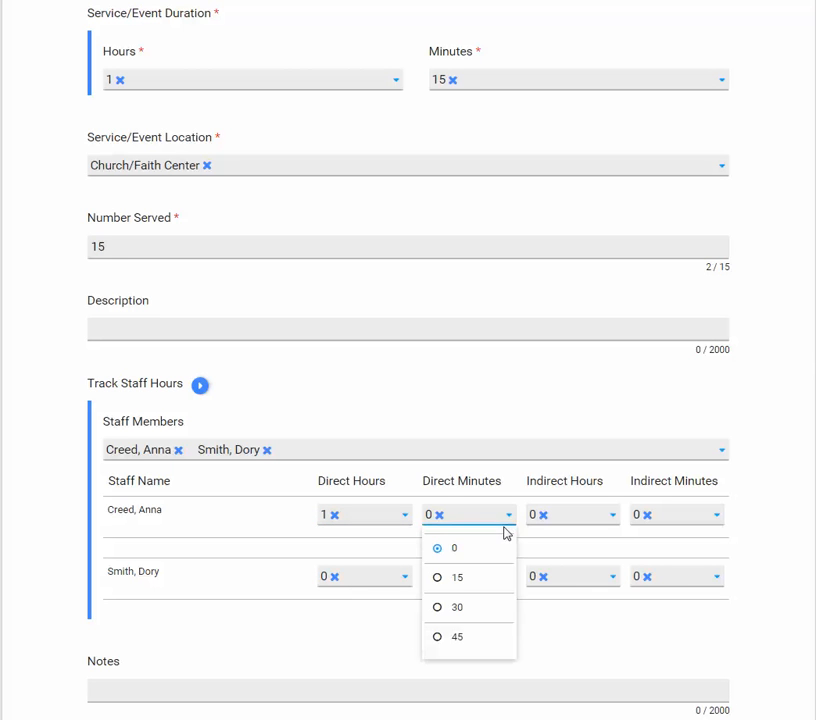
click(442, 579)
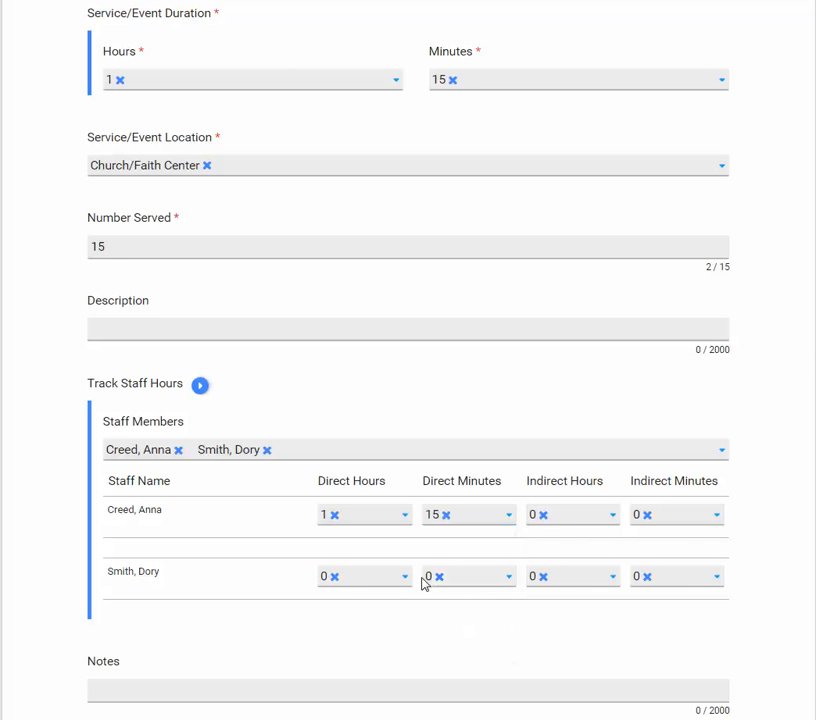
click(614, 516)
click(543, 637)
Record 1 direct hour and 15 direct minutes for the second selected staff member and save the event.
click(406, 583)
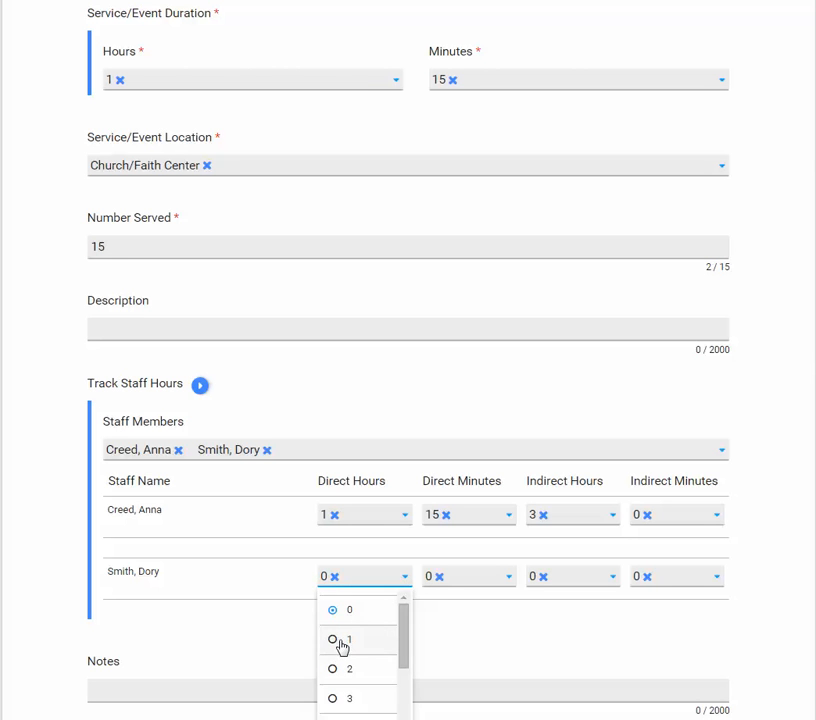
click(342, 642)
click(510, 580)
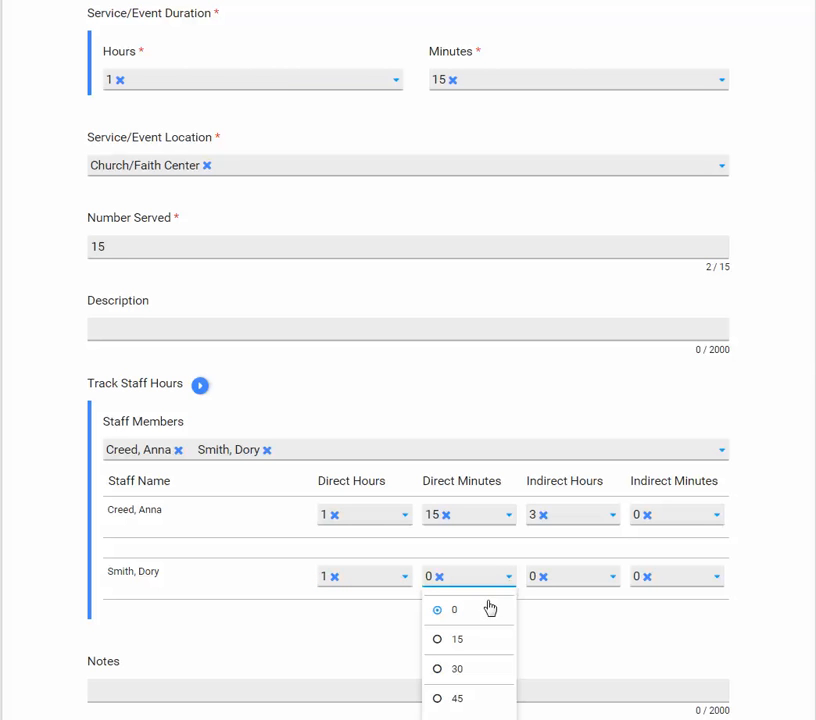
click(439, 641)
scroll(283, 612, down, 2)
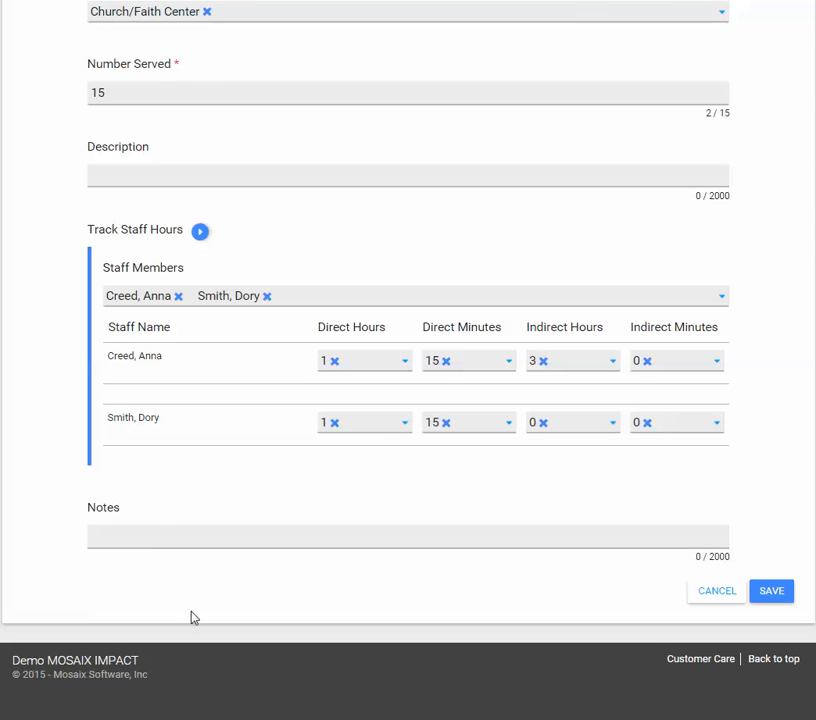
click(771, 591)
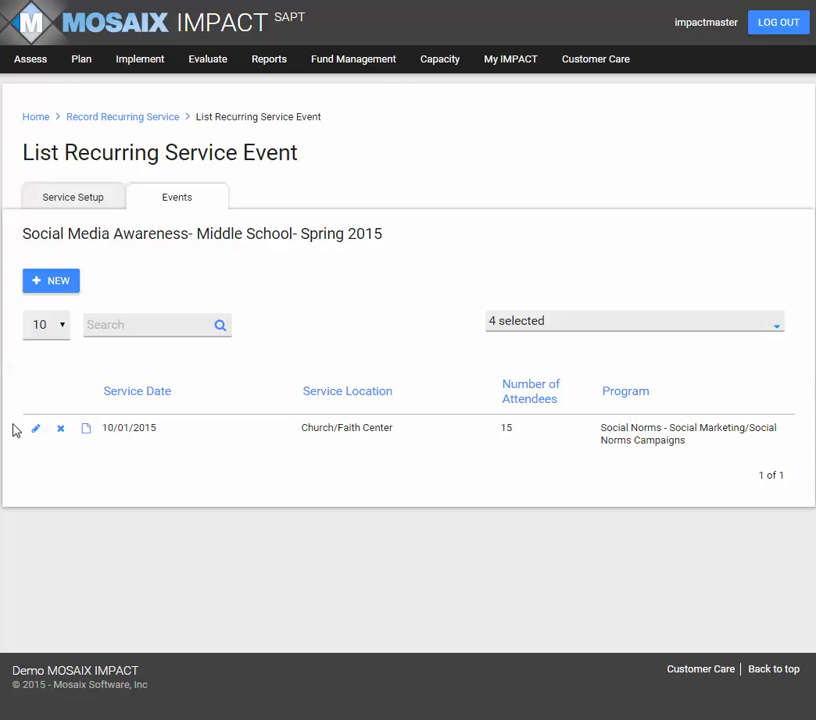
View the saved 10/01/2015 event's details, including the staff hours, and return to the events list.
click(87, 430)
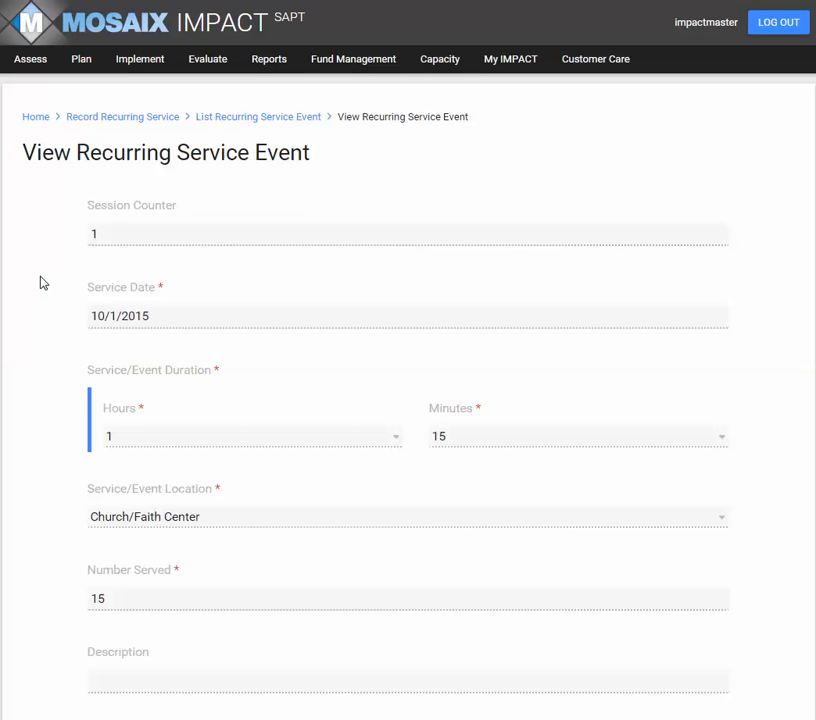
scroll(676, 448, down, 5)
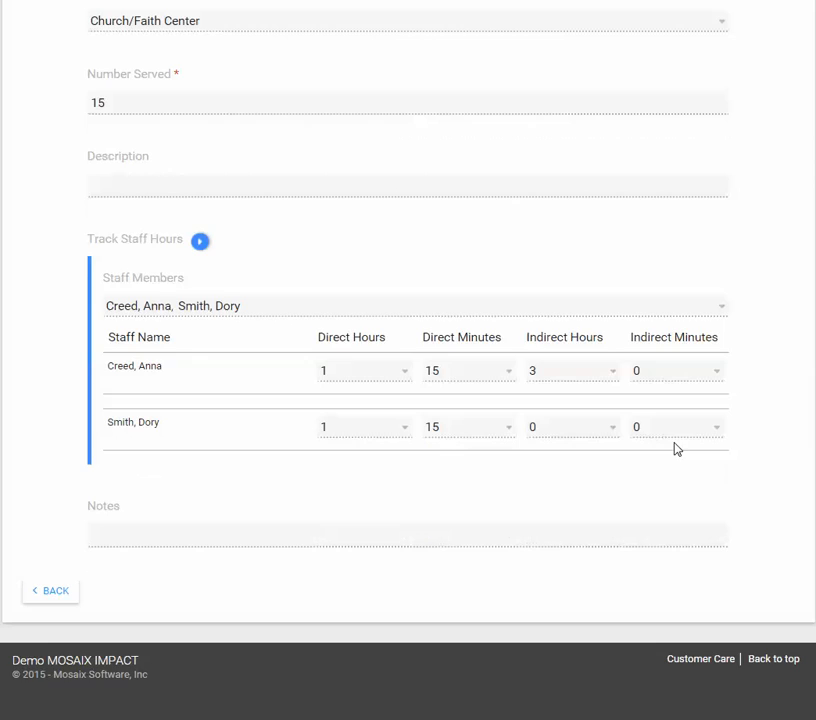
click(51, 591)
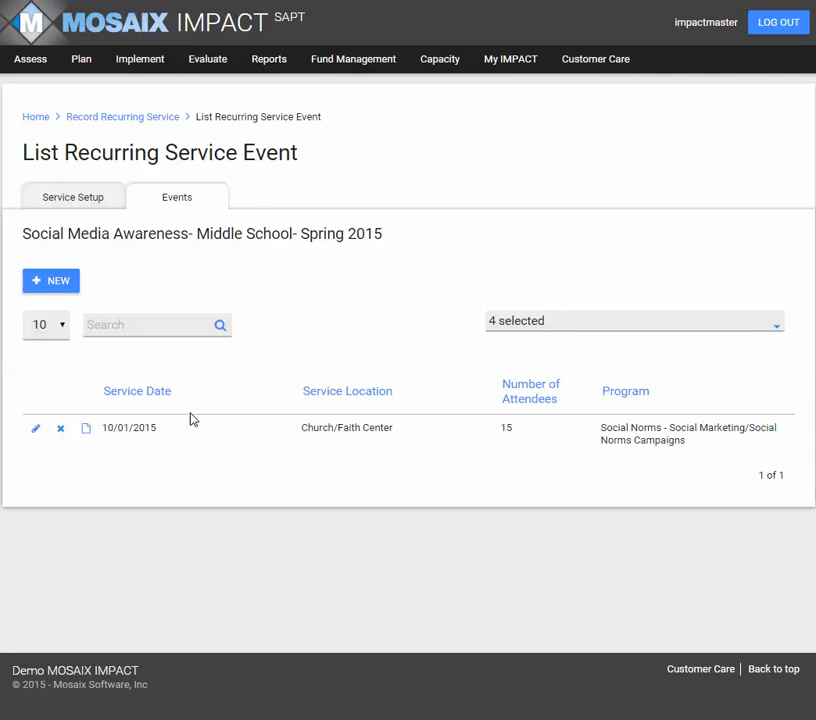